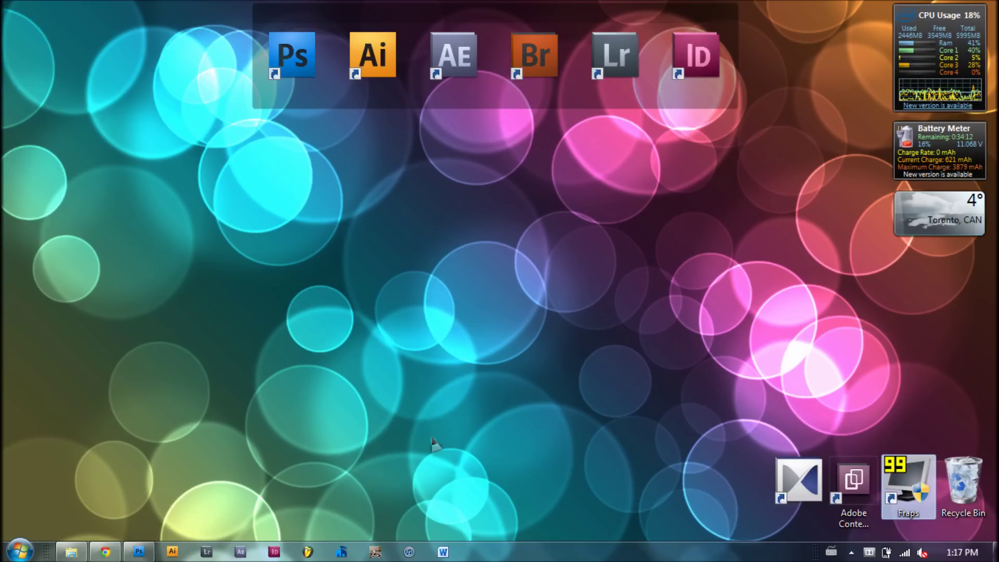
# - Bring Chrome with the deviantART '9 photoshop smoke brushes' download page to the front
pyautogui.press('super+Tab')
pyautogui.press('super+Tab')
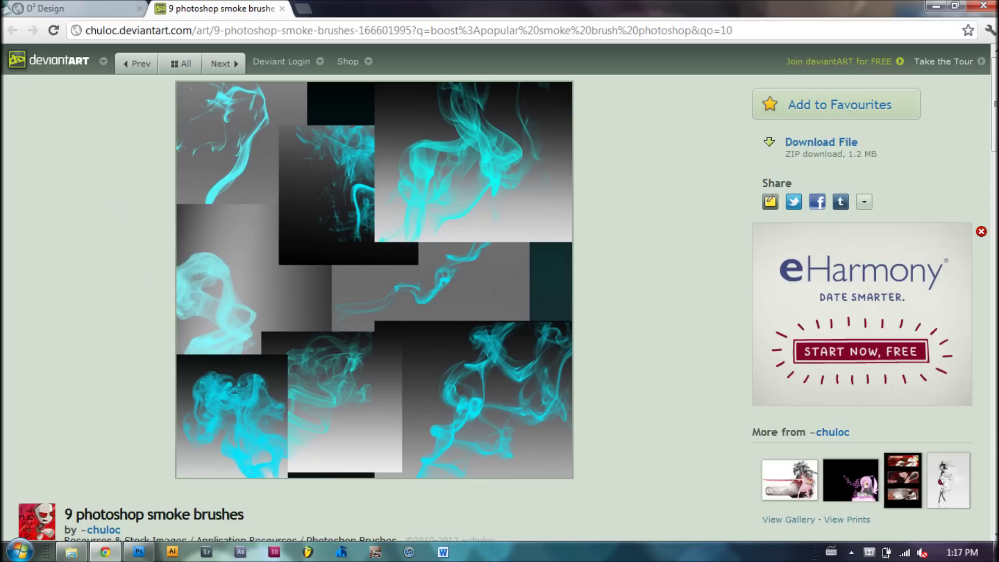
# - Switch back to Photoshop showing the 'colour smoke.psd' rainbow smoke example
pyautogui.press('super+Tab')
pyautogui.press('super+Tab')
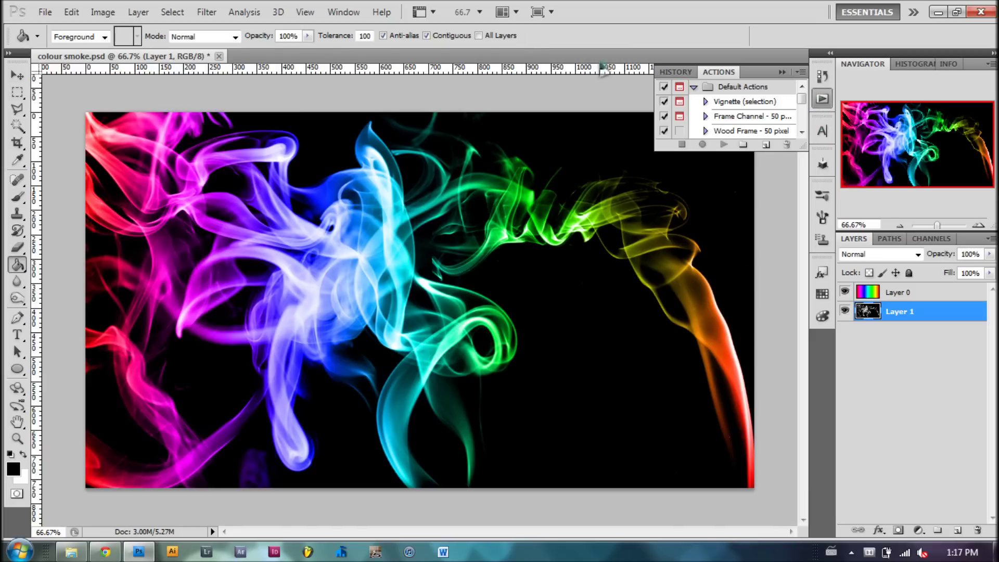
# - Create an untitled 1366 × 768 px, 72 ppi RGB document with a white background
pyautogui.rightClick(522, 56)
pyautogui.click(576, 114)
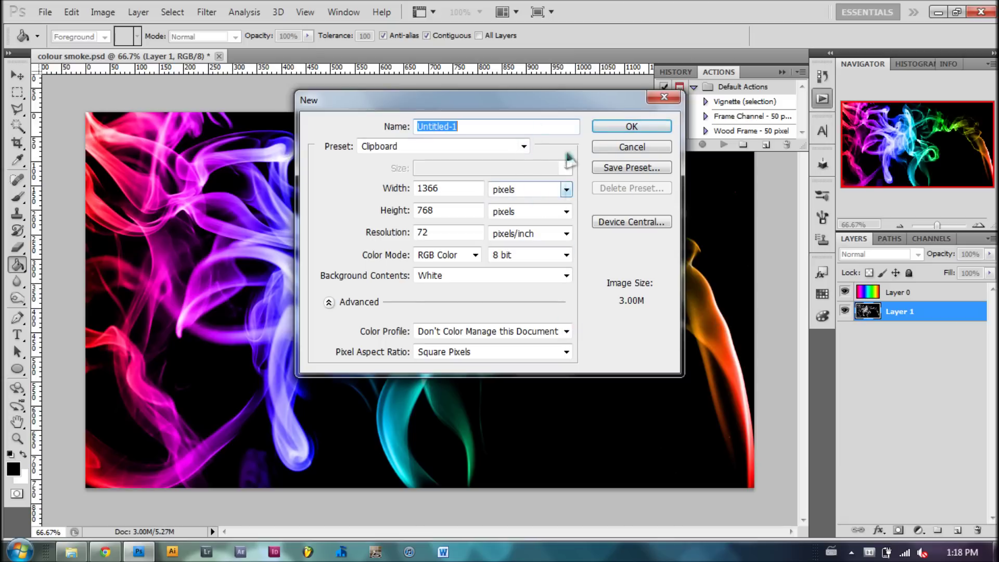
pyautogui.click(630, 127)
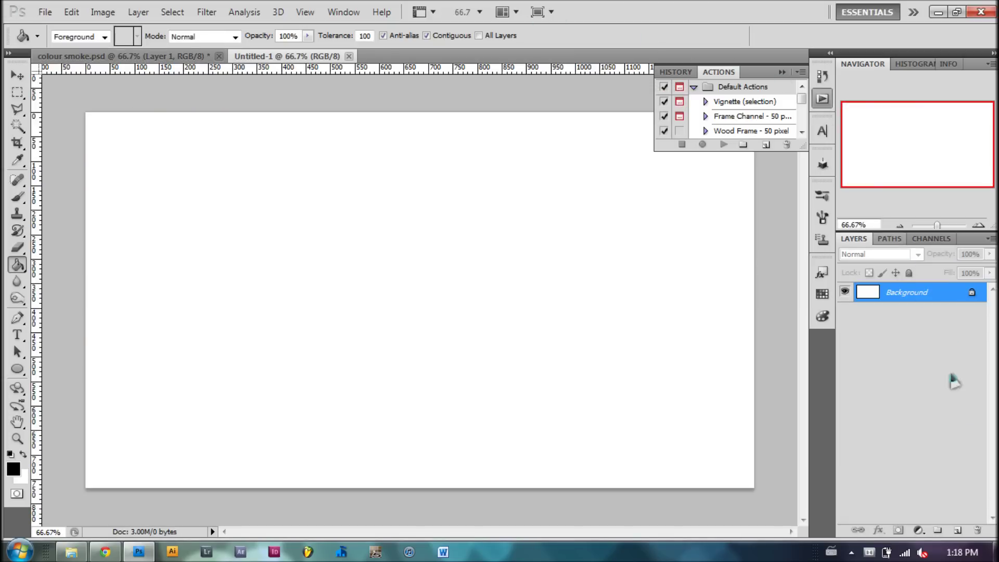
# - Add Layer 1 above the background, fill it solid black, and collapse the Actions panel
pyautogui.click(956, 531)
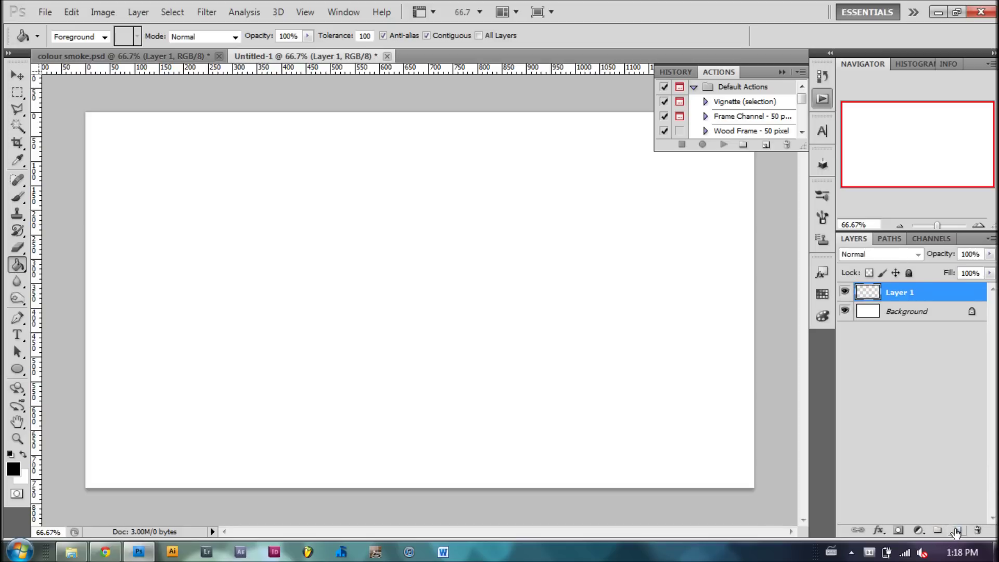
pyautogui.click(430, 254)
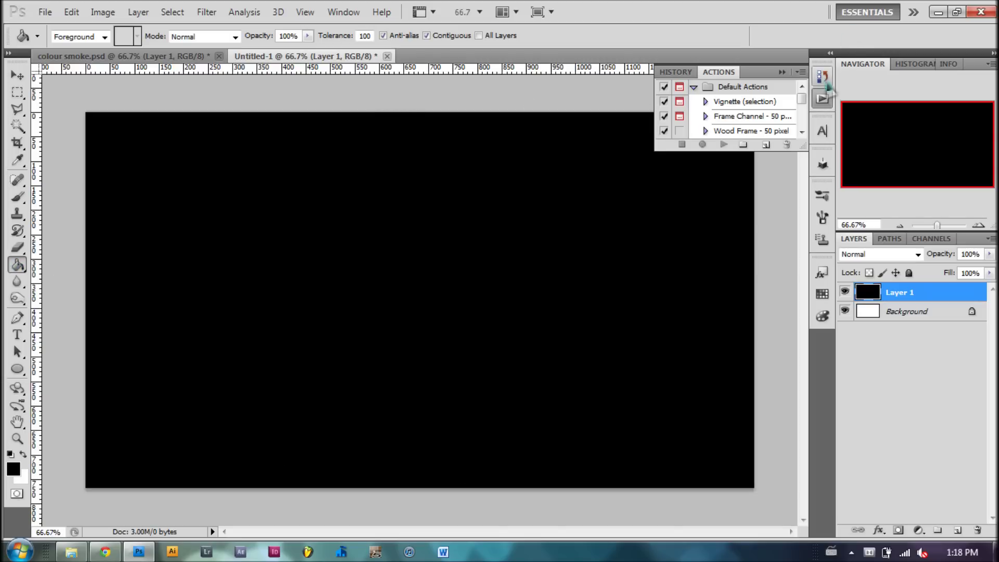
pyautogui.click(819, 102)
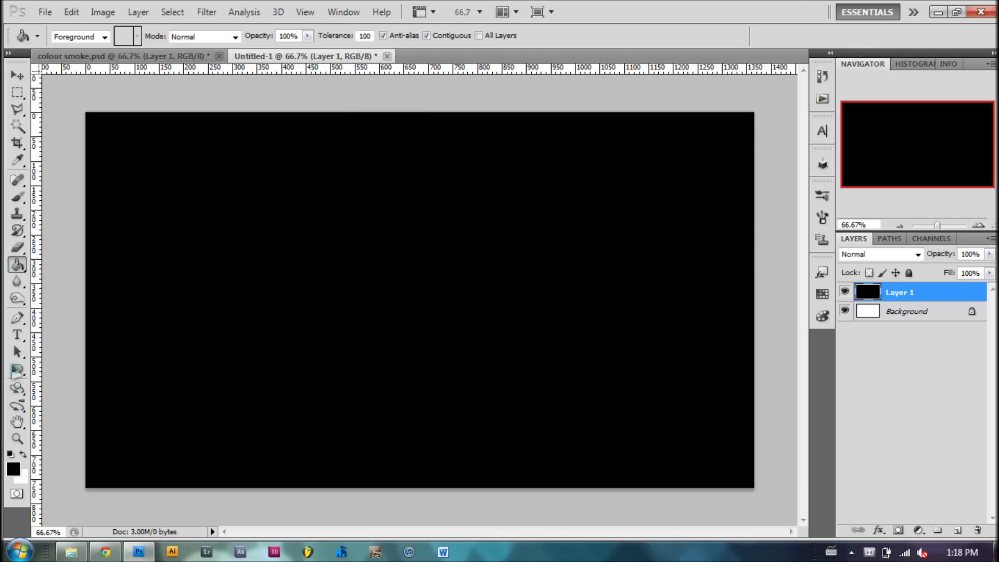
# - Set up a white smoke brush at 911 px and try a test stamp, then undo it
pyautogui.click(20, 199)
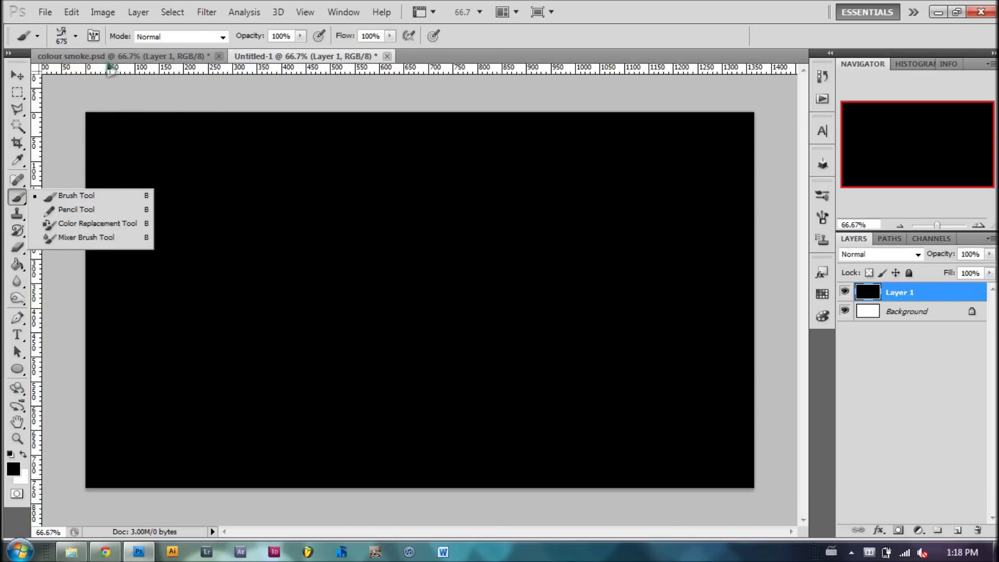
pyautogui.click(23, 455)
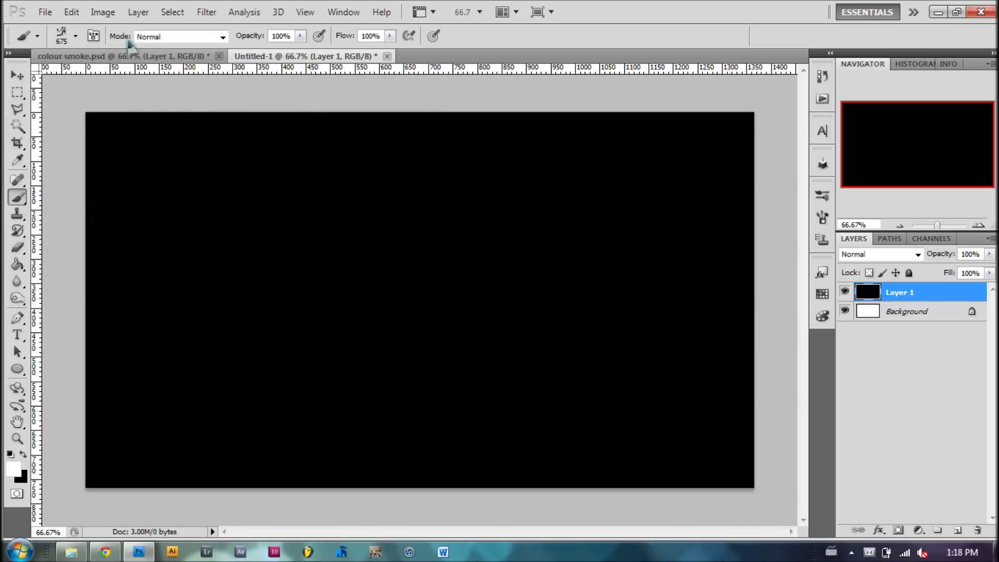
pyautogui.click(75, 36)
pyautogui.moveTo(135, 78); pyautogui.dragTo(167, 78)
pyautogui.click(75, 36)
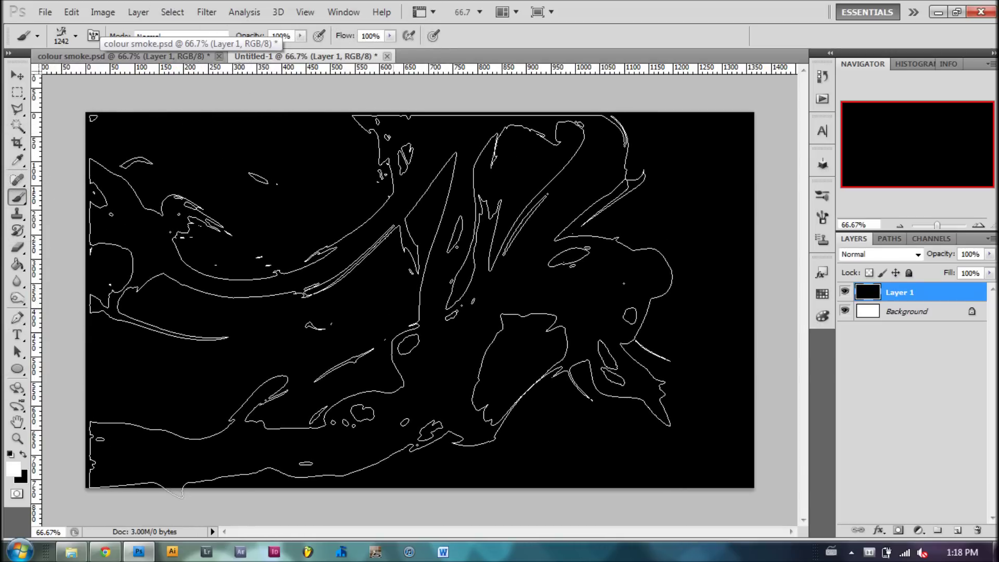
pyautogui.click(380, 305)
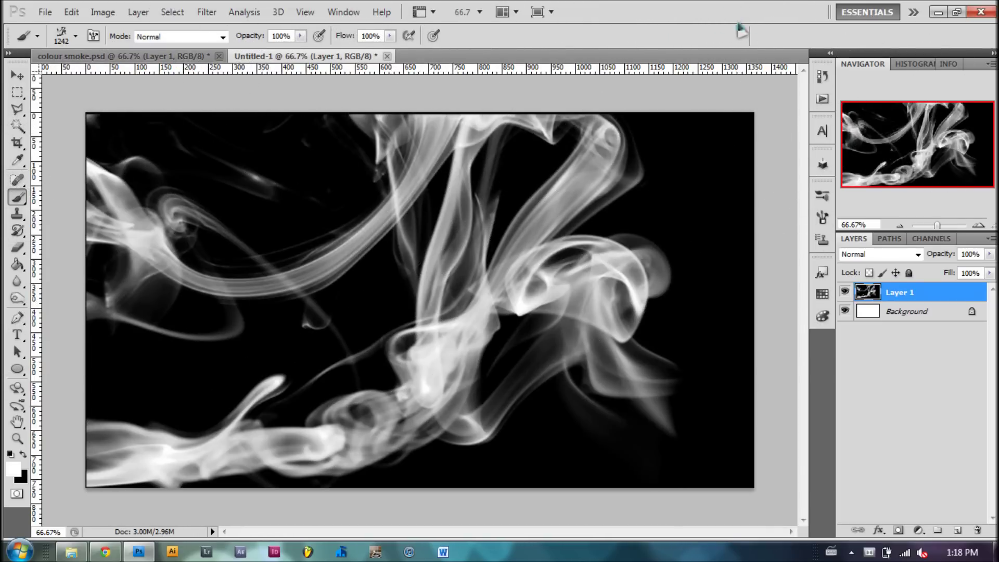
pyautogui.hotkey('ctrl', 'z')
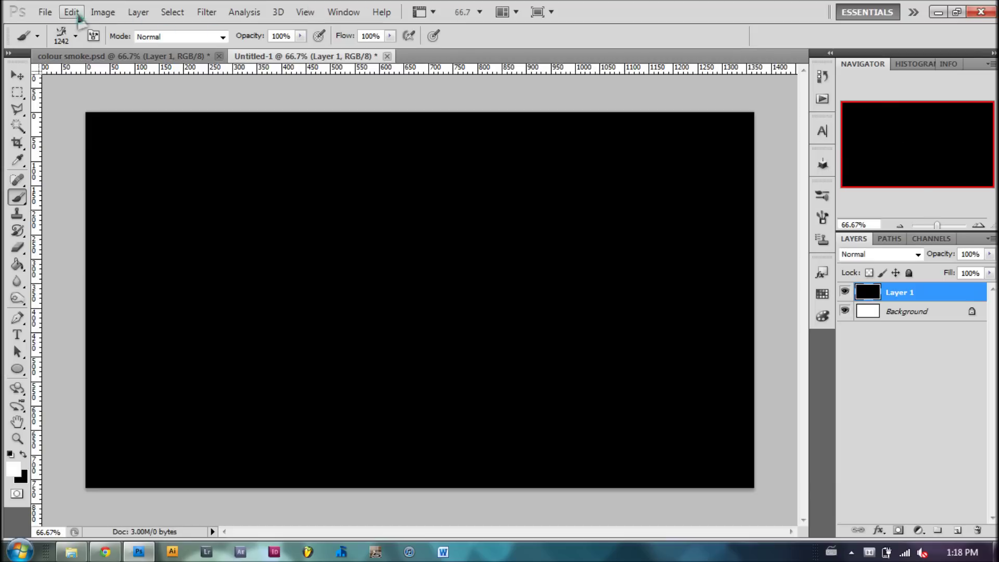
# - Resize the smoke brush to 764 px, stamp white smoke in the upper left, then open the Brush panel
pyautogui.click(76, 36)
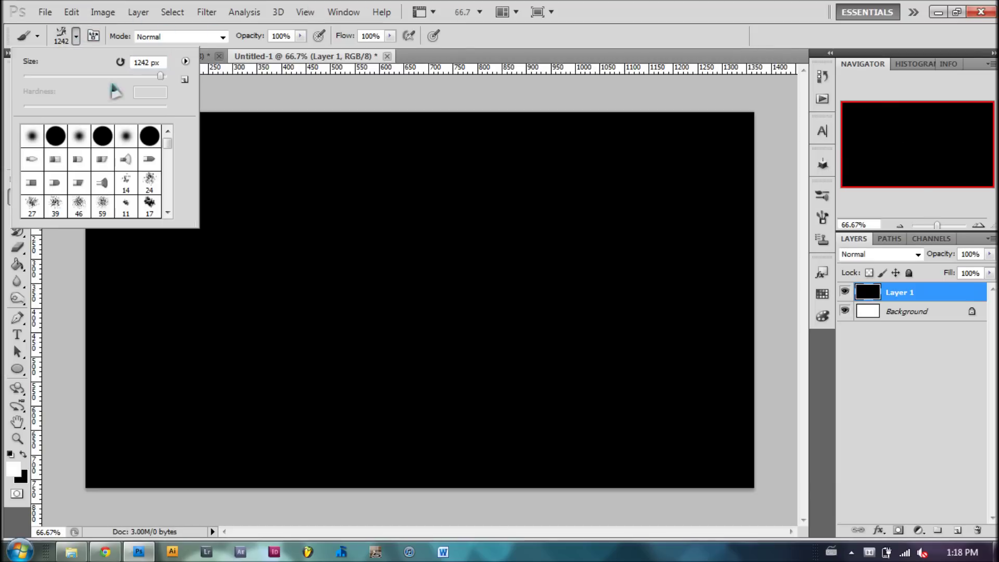
pyautogui.click(155, 78)
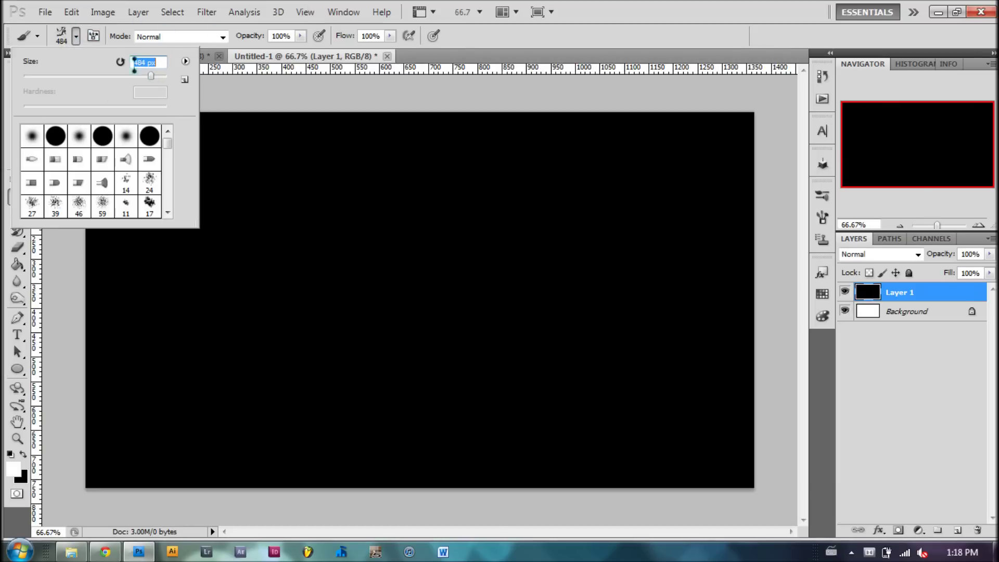
pyautogui.click(156, 78)
pyautogui.click(76, 36)
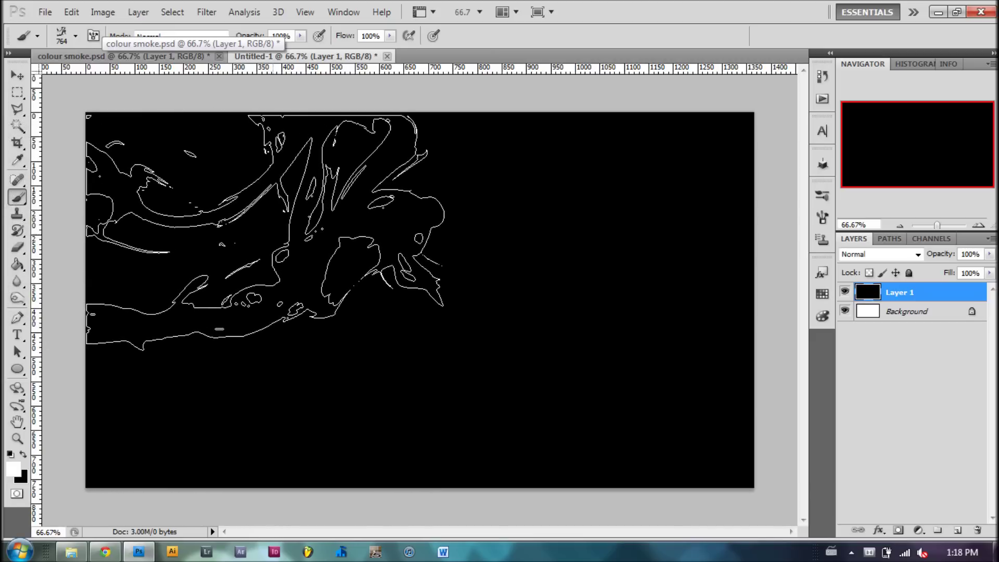
pyautogui.click(266, 232)
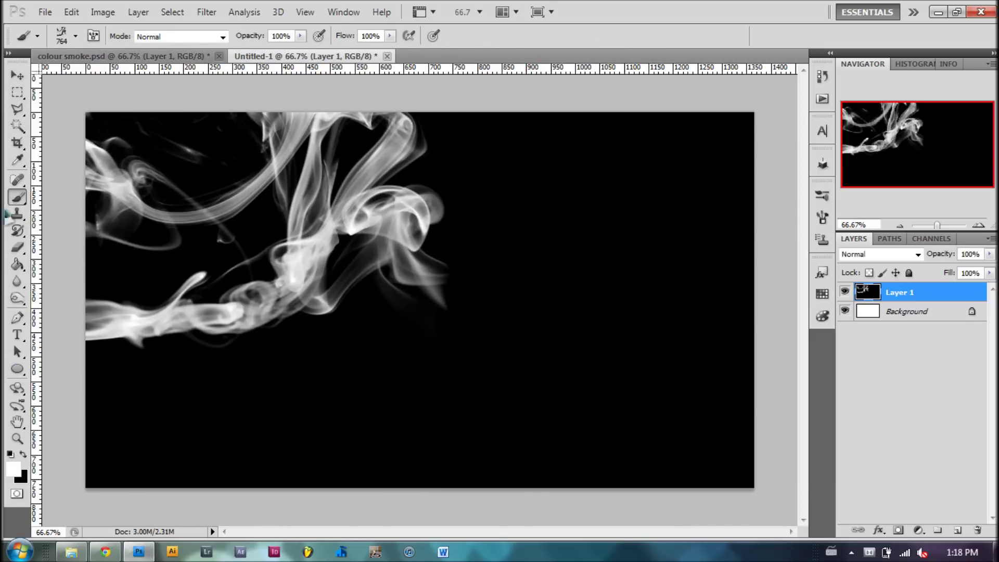
pyautogui.click(822, 218)
pyautogui.moveTo(796, 217)
pyautogui.mouseDown()
pyautogui.moveTo(795, 244)
pyautogui.moveTo(796, 220)
pyautogui.moveTo(743, 230)
pyautogui.mouseUp()
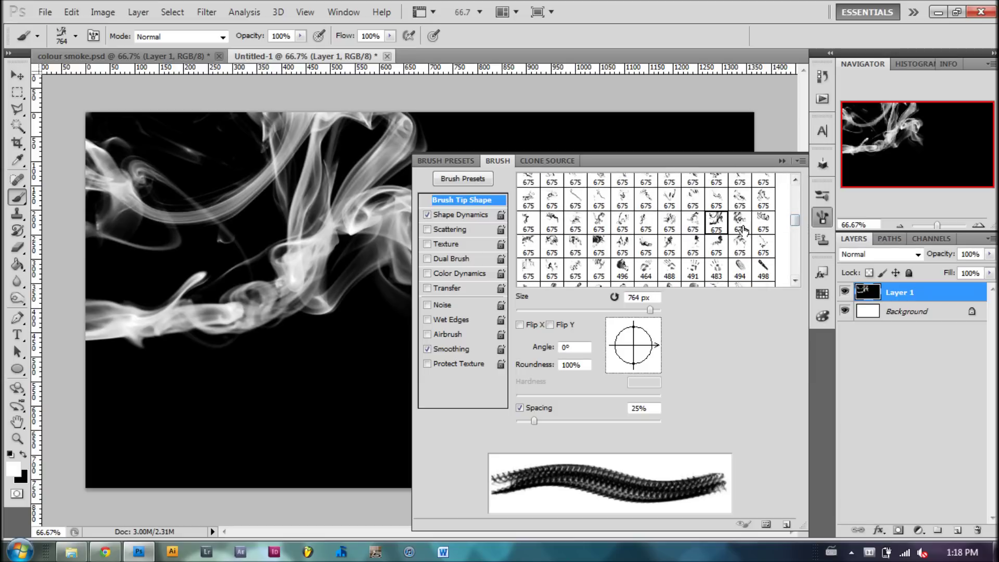
# - Pick another smoke tip at 960 px and stamp larger white smoke toward the lower right
pyautogui.click(646, 201)
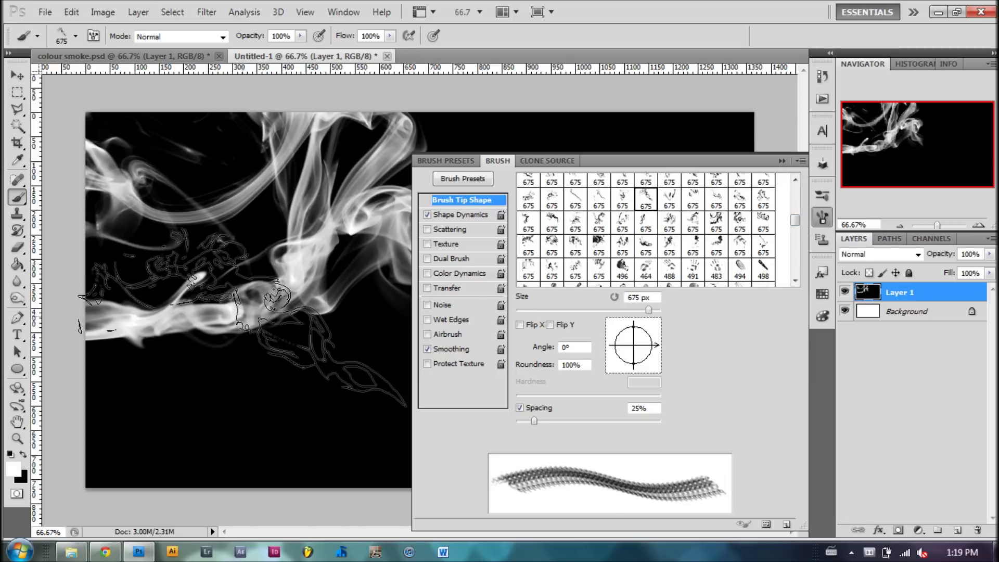
pyautogui.click(823, 217)
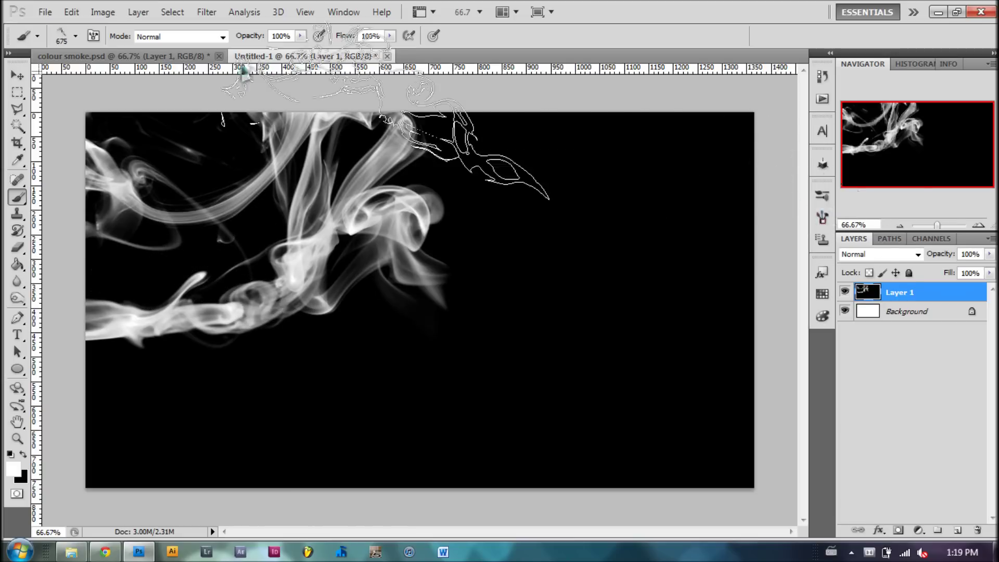
pyautogui.click(78, 36)
pyautogui.moveTo(123, 82); pyautogui.dragTo(159, 74)
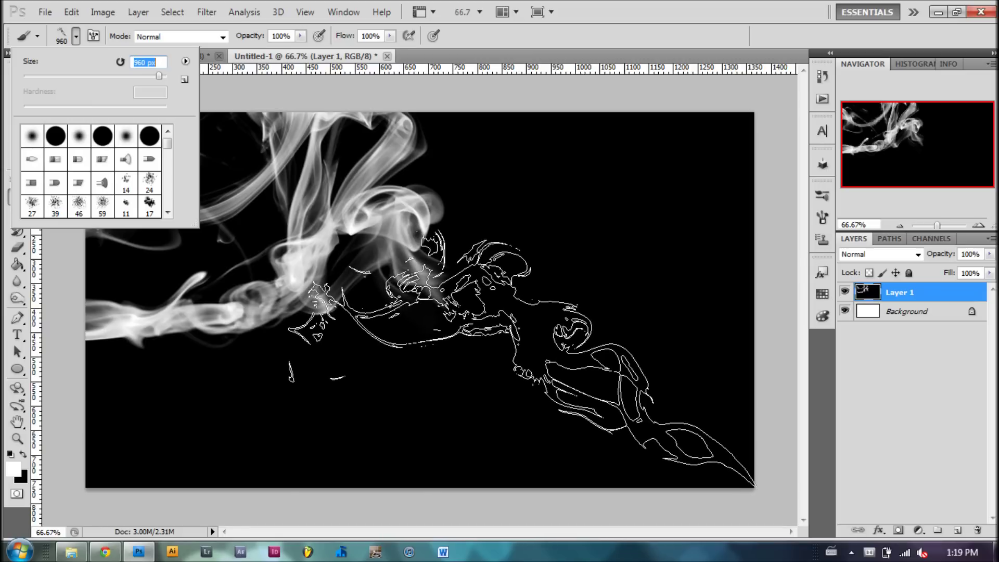
pyautogui.click(520, 358)
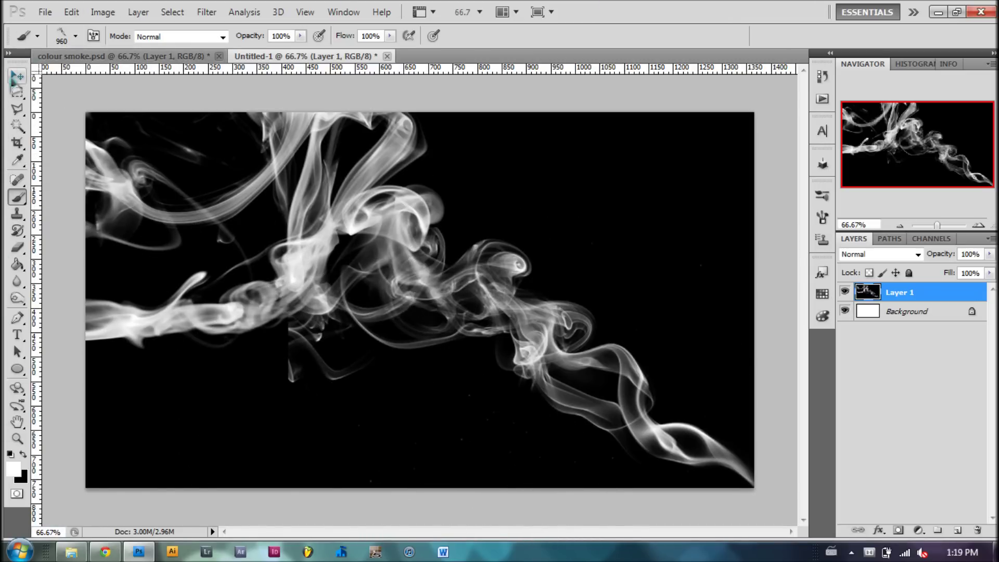
pyautogui.click(17, 75)
# - Paint over the stray white specks and hard edge with a 46 px hard round black brush
pyautogui.scroll(1, 304, 372)
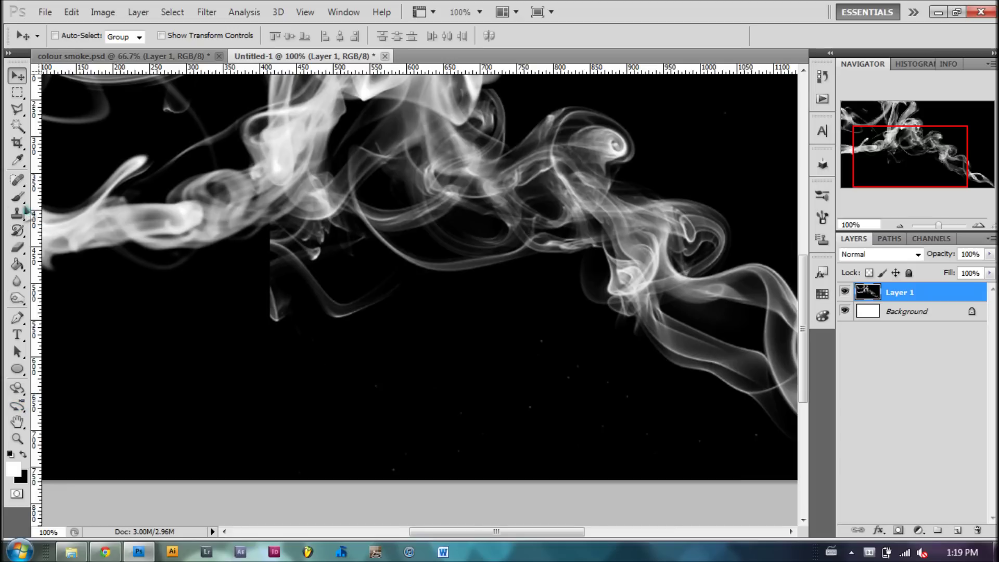
pyautogui.click(19, 197)
pyautogui.click(76, 35)
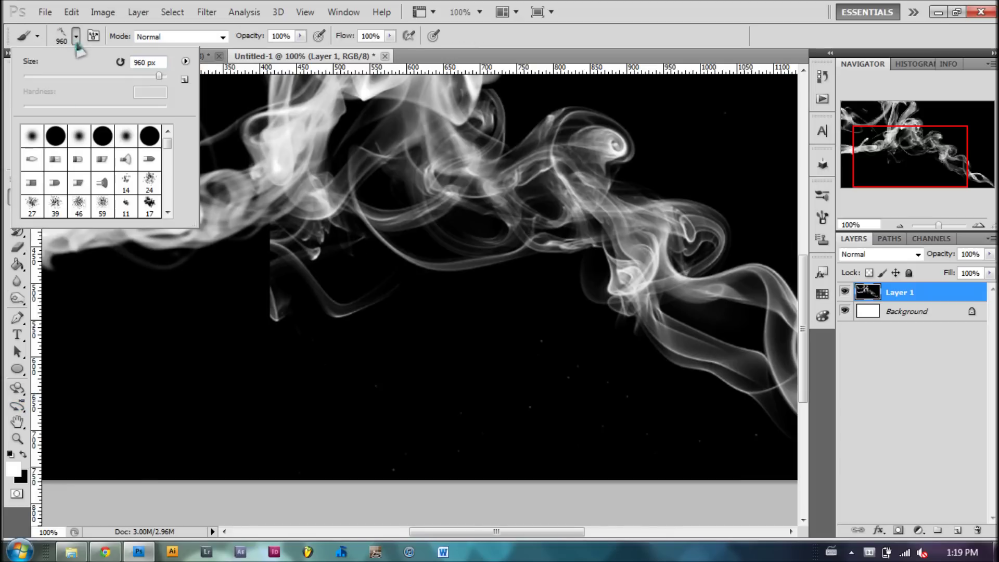
pyautogui.click(149, 135)
pyautogui.click(76, 36)
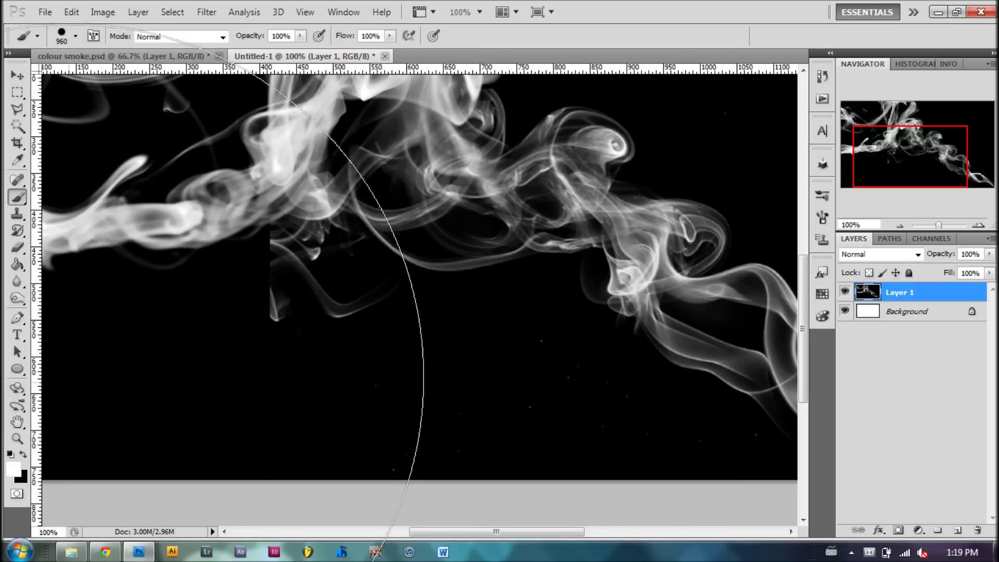
pyautogui.click(23, 454)
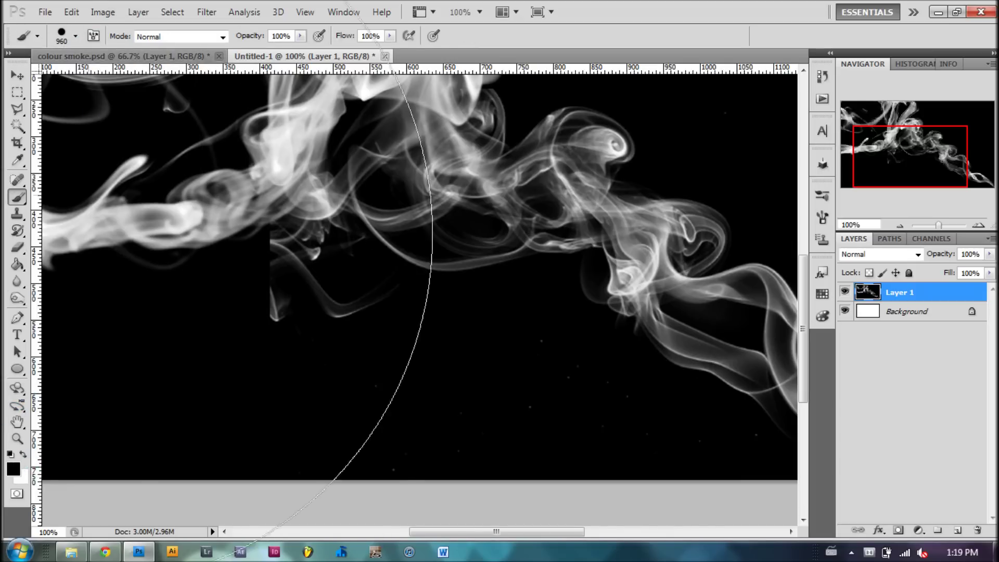
pyautogui.click(76, 36)
pyautogui.moveTo(62, 76); pyautogui.dragTo(56, 76)
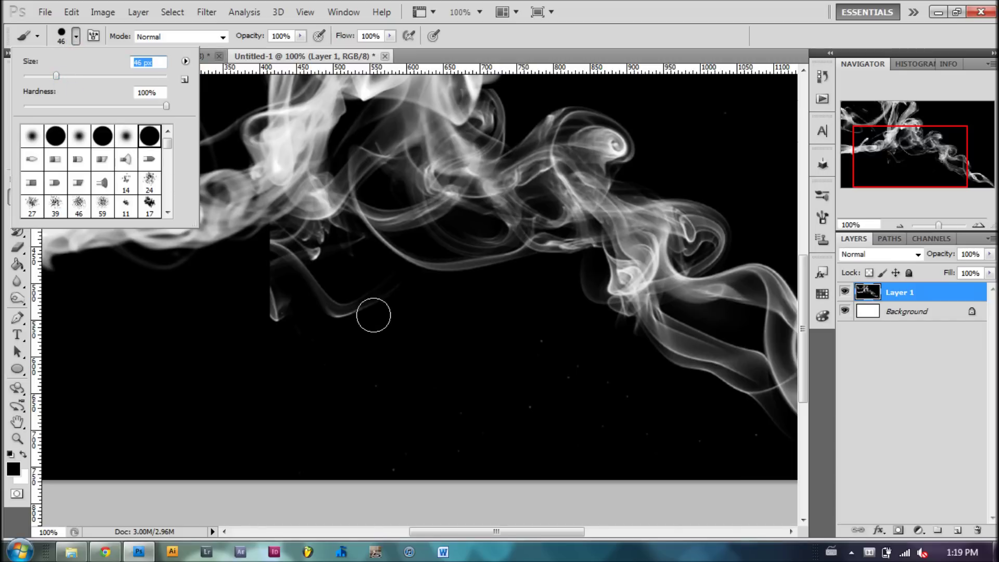
pyautogui.click(499, 378)
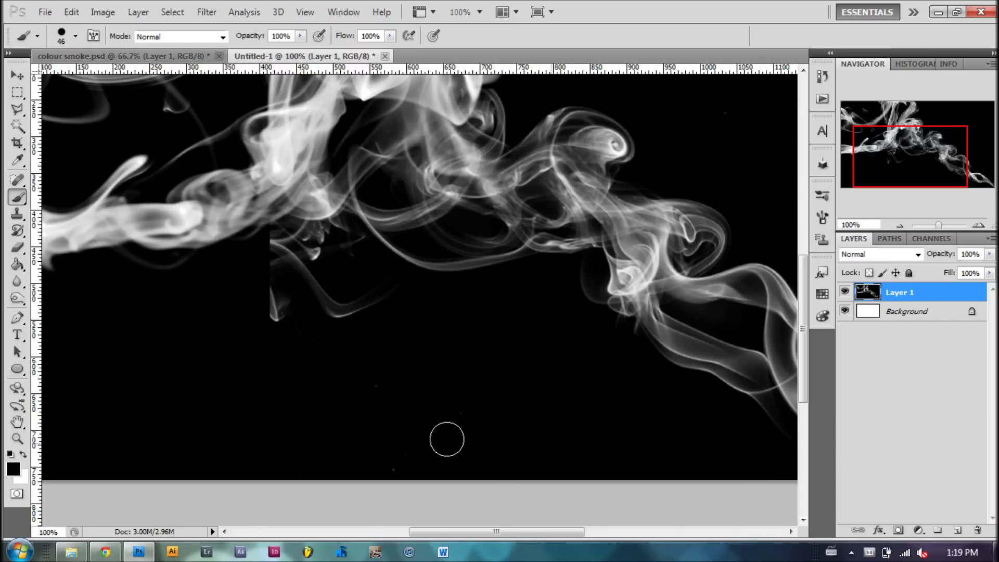
pyautogui.moveTo(455, 437)
pyautogui.mouseDown()
pyautogui.moveTo(469, 412)
pyautogui.moveTo(366, 489)
pyautogui.moveTo(385, 394)
pyautogui.moveTo(353, 363)
pyautogui.moveTo(296, 347)
pyautogui.moveTo(260, 304)
pyautogui.moveTo(278, 300)
pyautogui.moveTo(279, 311)
pyautogui.moveTo(266, 300)
pyautogui.moveTo(255, 236)
pyautogui.moveTo(319, 297)
pyautogui.moveTo(366, 309)
pyautogui.moveTo(376, 286)
pyautogui.mouseUp()
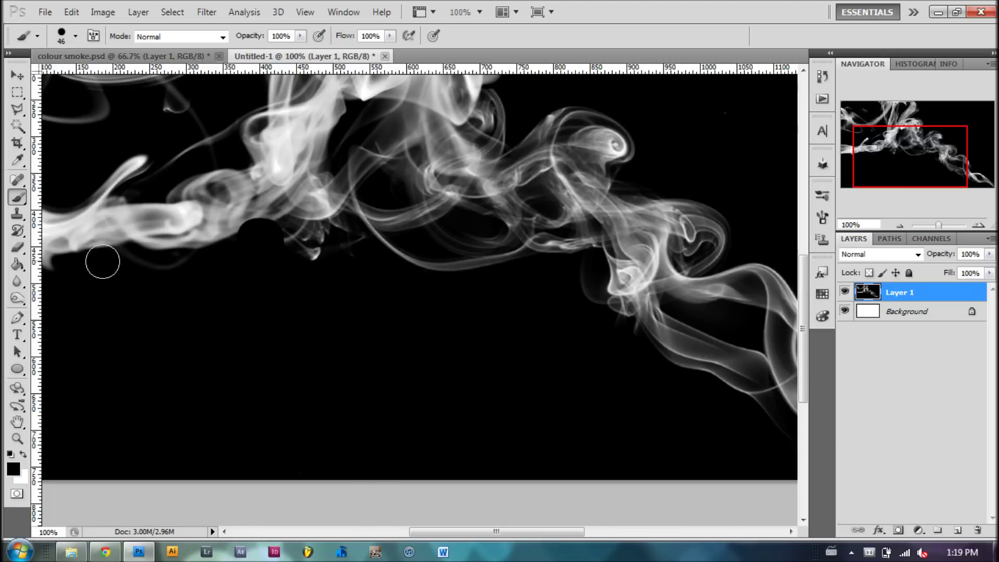
pyautogui.scroll(-2, 344, 348)
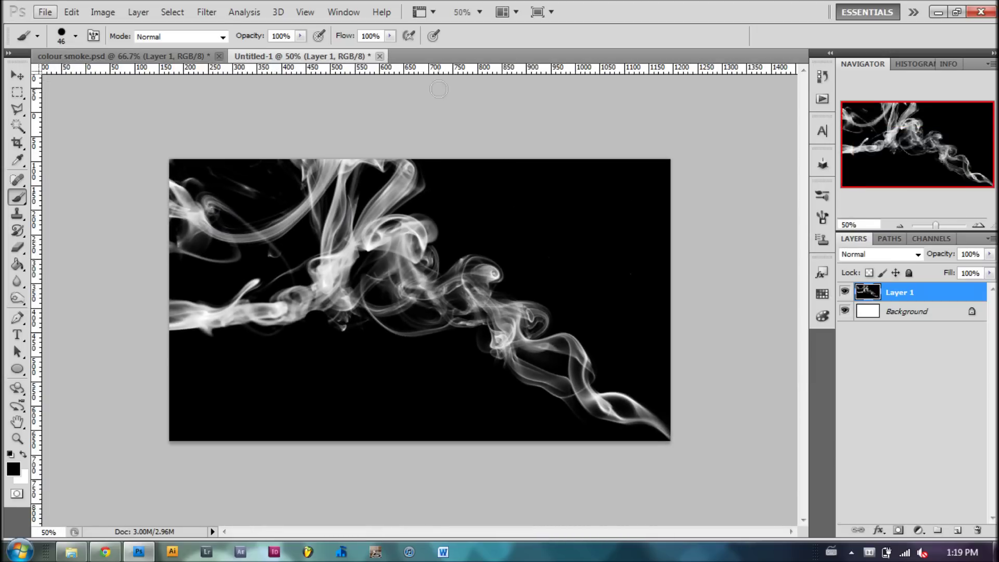
# - Hide the smoke on Layer 1 and create an empty Layer 2 on top
pyautogui.press('Right')
pyautogui.press('Right')
pyautogui.press('Right')
pyautogui.press('Right')
pyautogui.press('Right')
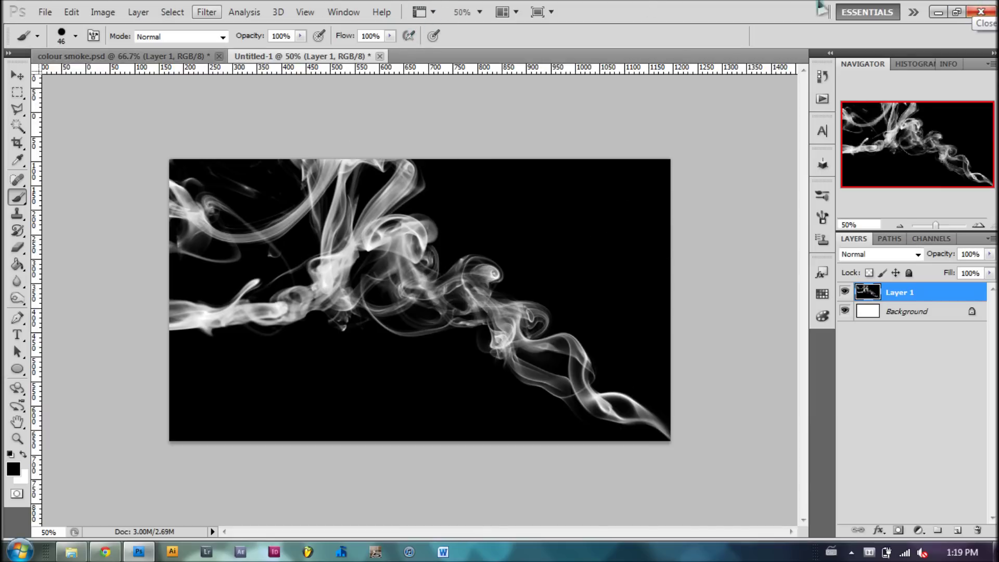
pyautogui.press('Left')
pyautogui.press('Left')
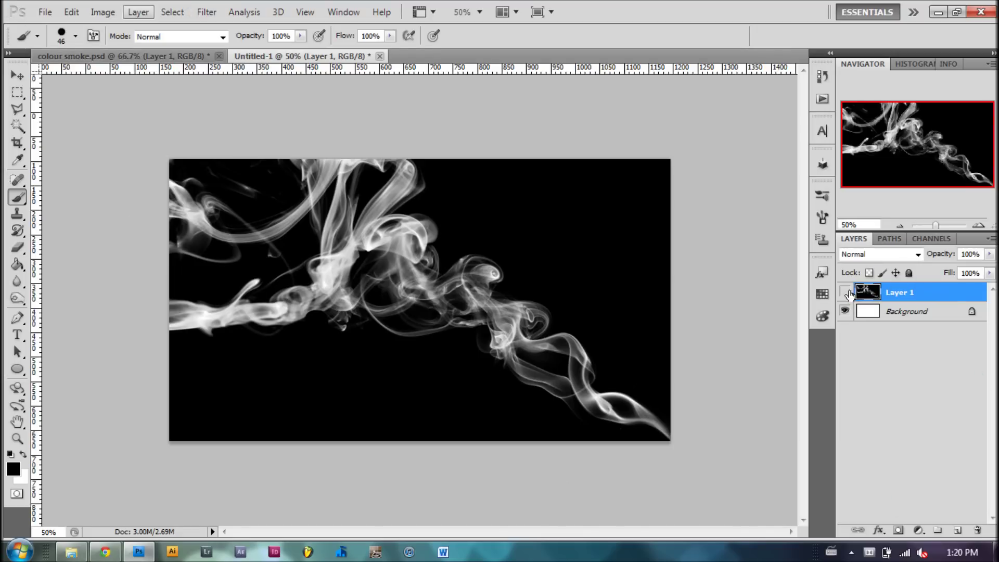
pyautogui.click(846, 293)
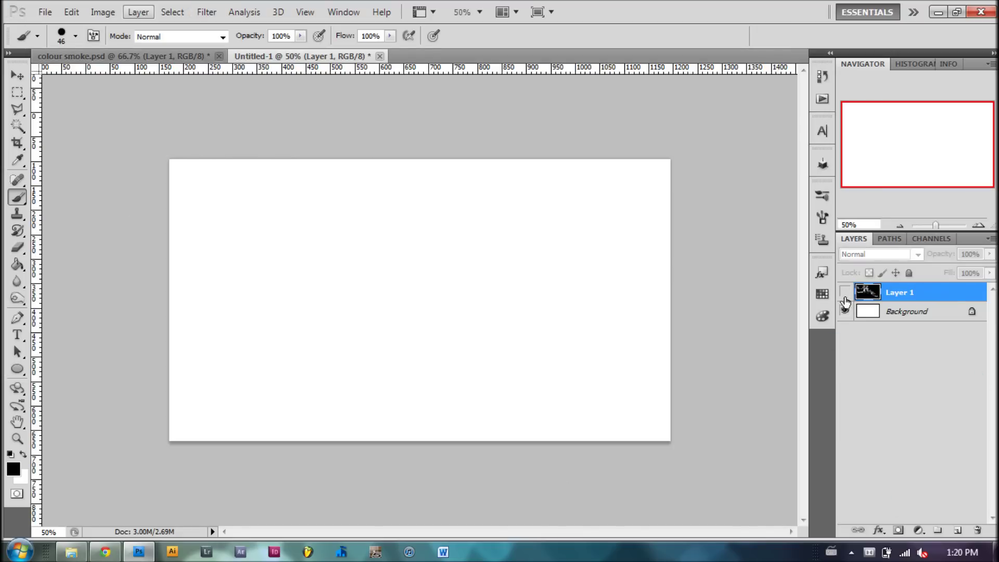
pyautogui.click(958, 530)
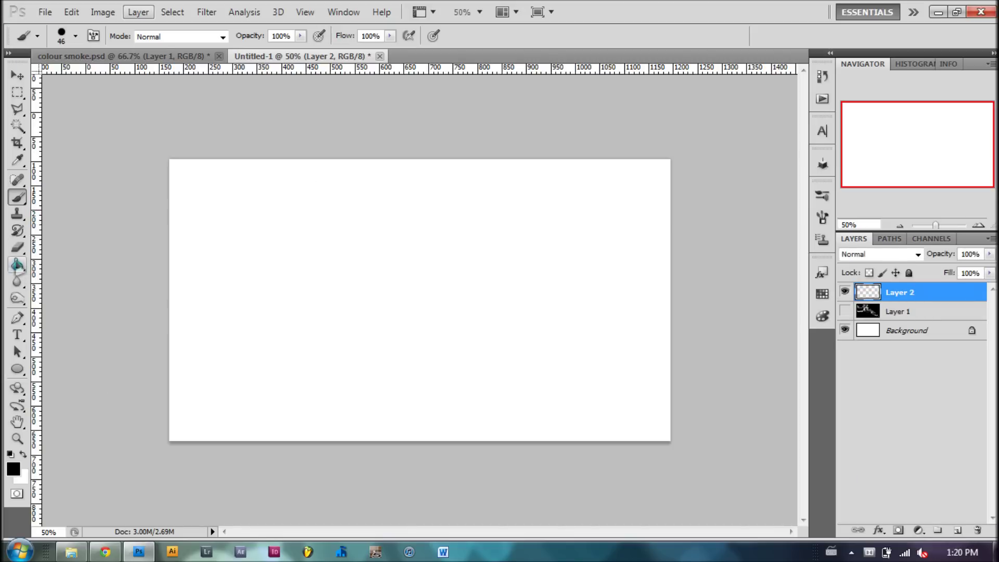
pyautogui.click(17, 265)
# - Drag a Spectrum gradient horizontally across Layer 2 from the left edge to the right
pyautogui.click(67, 264)
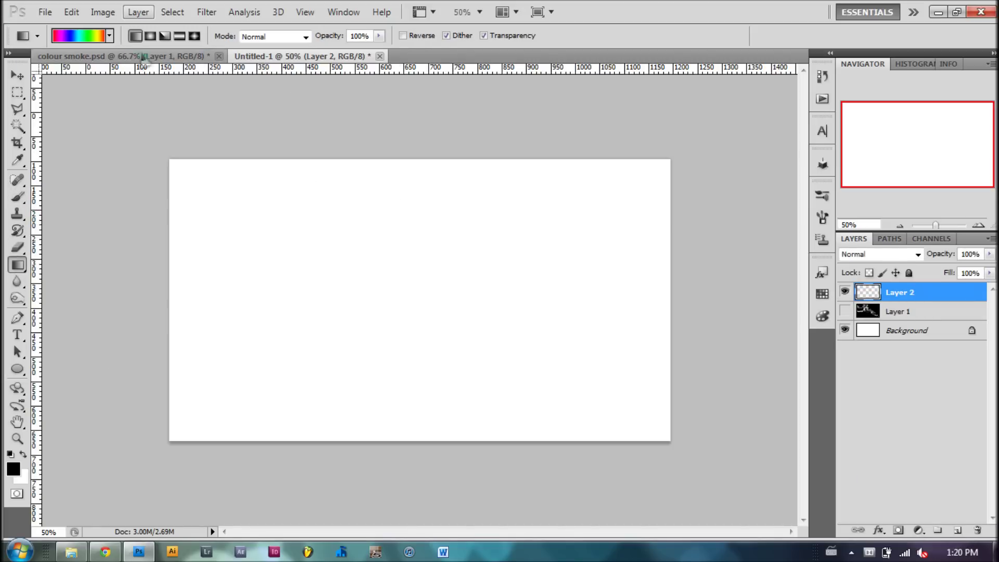
pyautogui.click(102, 37)
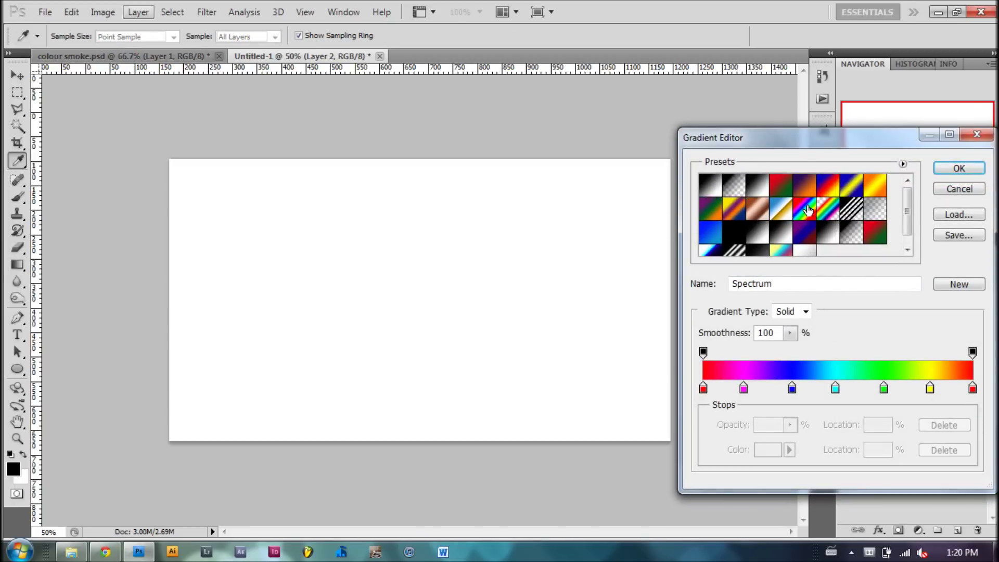
pyautogui.click(955, 169)
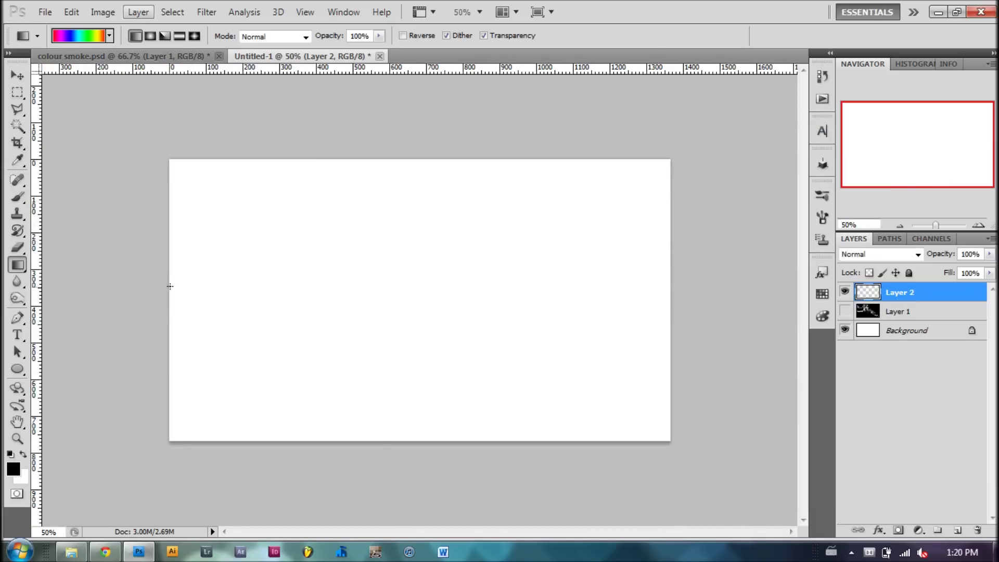
pyautogui.moveTo(170, 287); pyautogui.dragTo(587, 286)
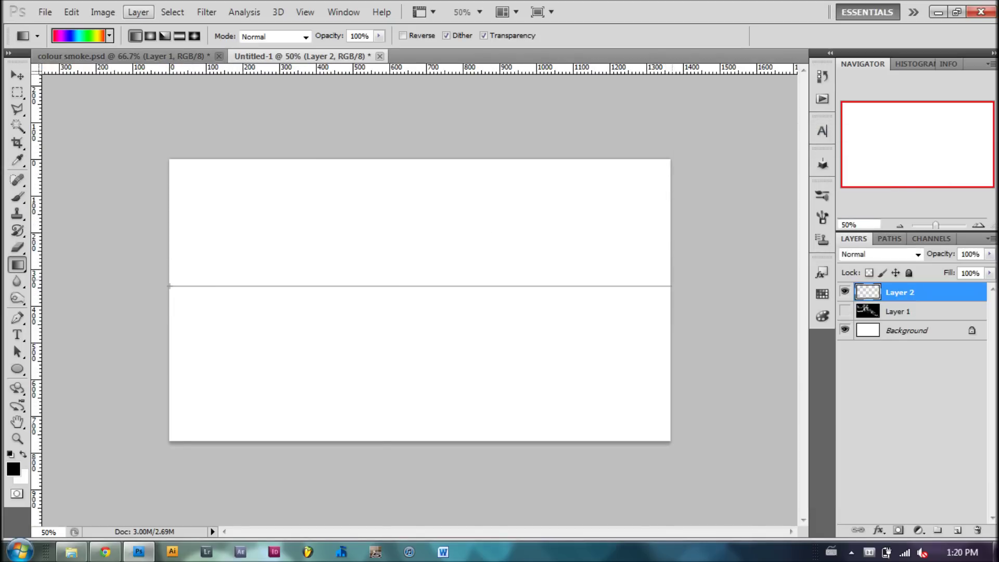
pyautogui.moveTo(670, 286); pyautogui.dragTo(668, 279)
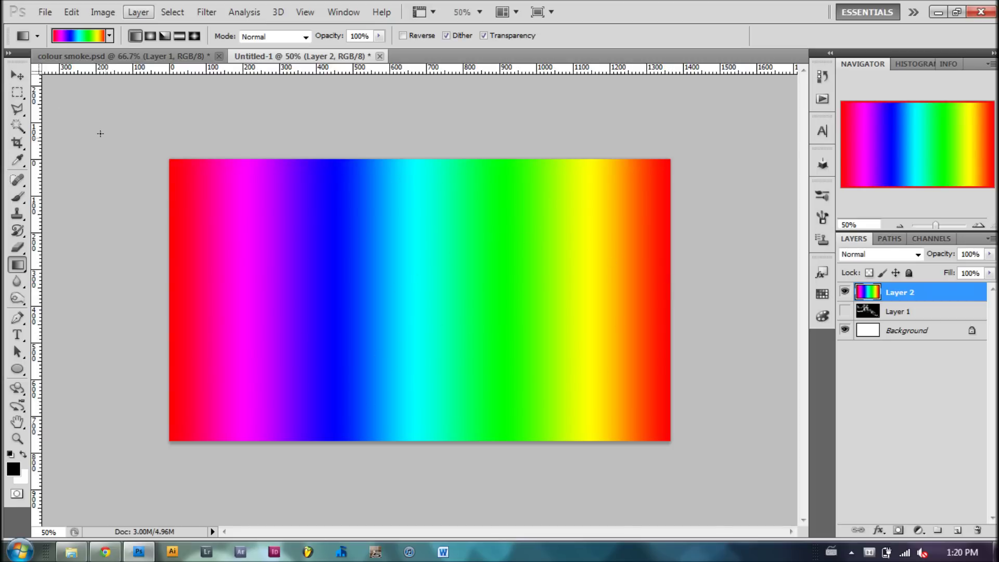
# - Set Layer 2's blend mode to Color so the white smoke takes on rainbow hues
pyautogui.click(17, 76)
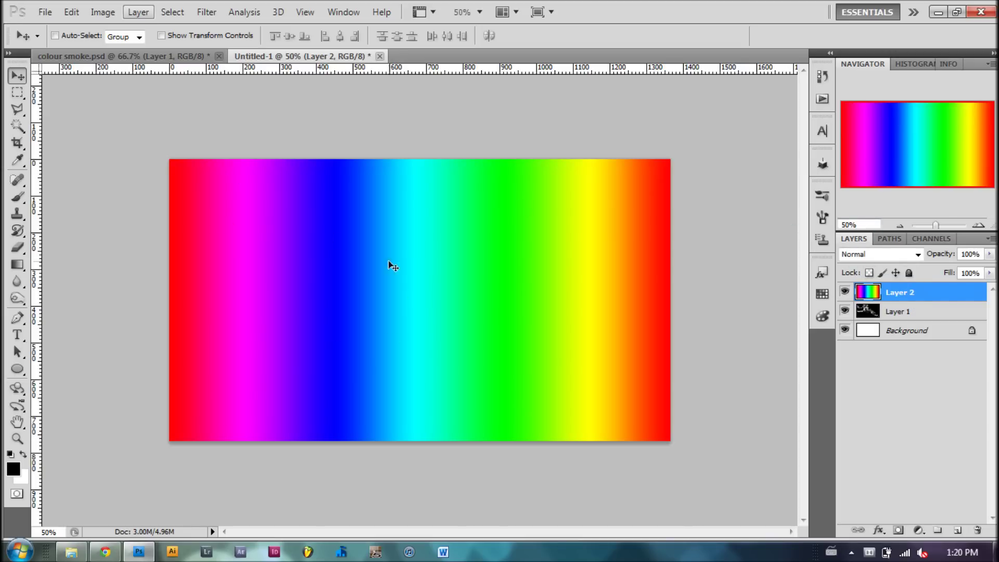
pyautogui.click(919, 255)
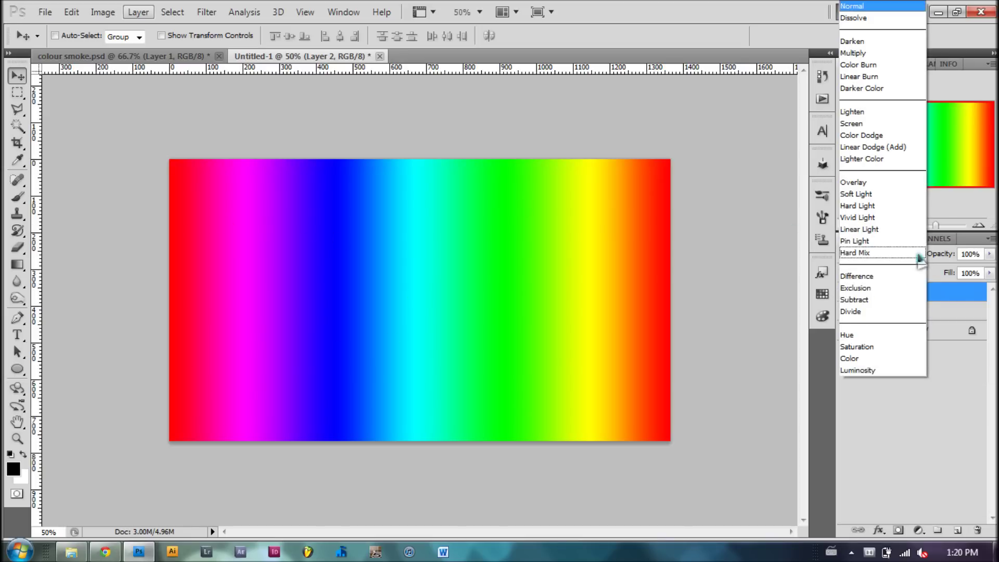
pyautogui.click(877, 360)
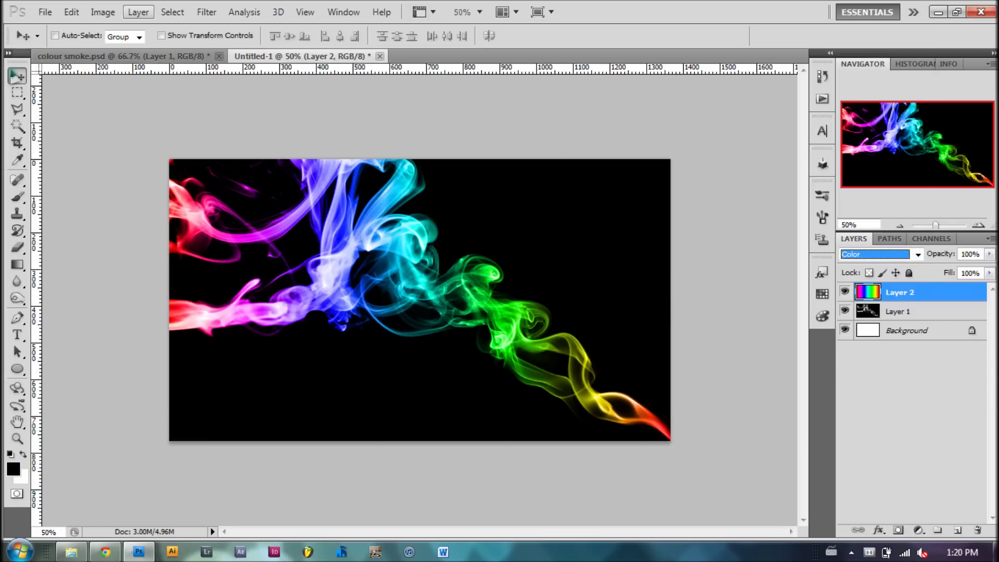
# - Zoom to 100% on the smoke, hide and reshow Layer 2 to compare, then zoom back out
pyautogui.keyDown('ctrl'); pyautogui.click(511, 325); pyautogui.keyUp('ctrl')
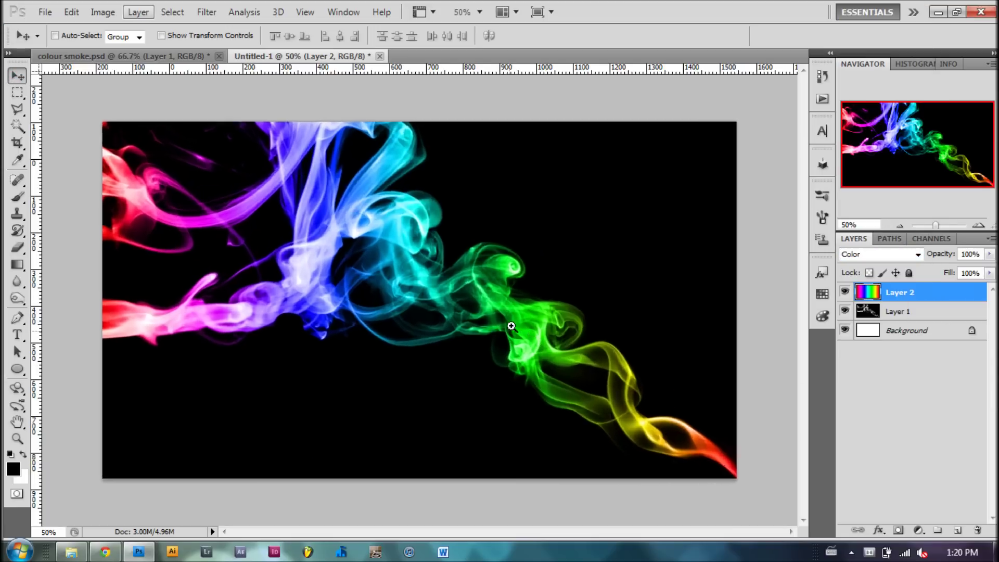
pyautogui.keyDown('ctrl'); pyautogui.click(511, 326); pyautogui.keyUp('ctrl')
pyautogui.keyDown('ctrl'); pyautogui.click(518, 331); pyautogui.keyUp('ctrl')
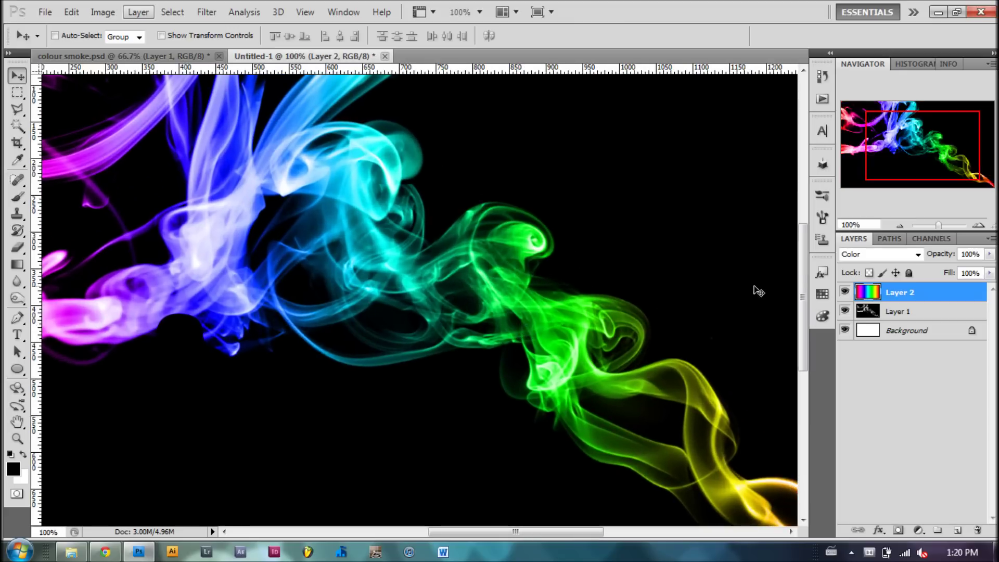
pyautogui.click(845, 293)
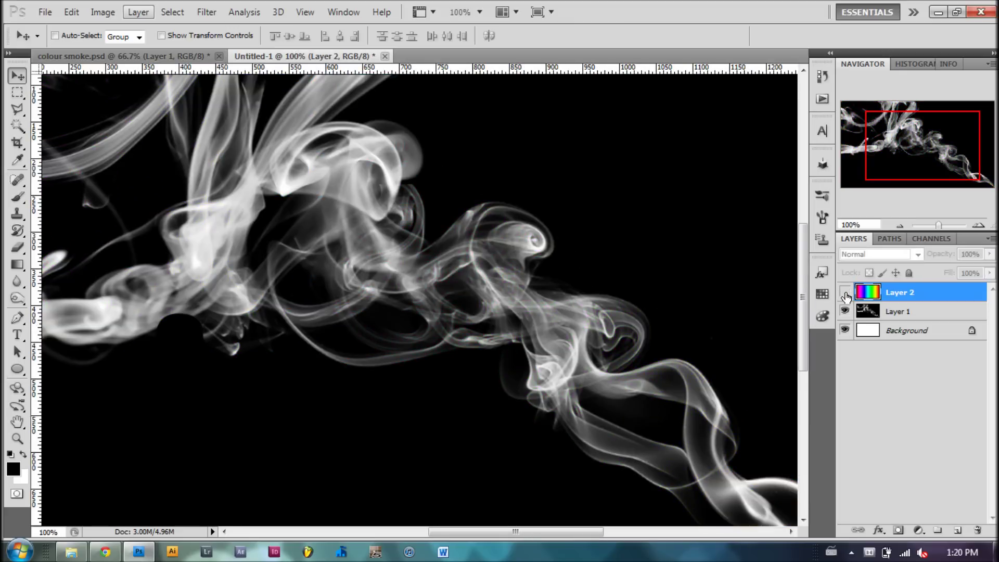
pyautogui.click(845, 292)
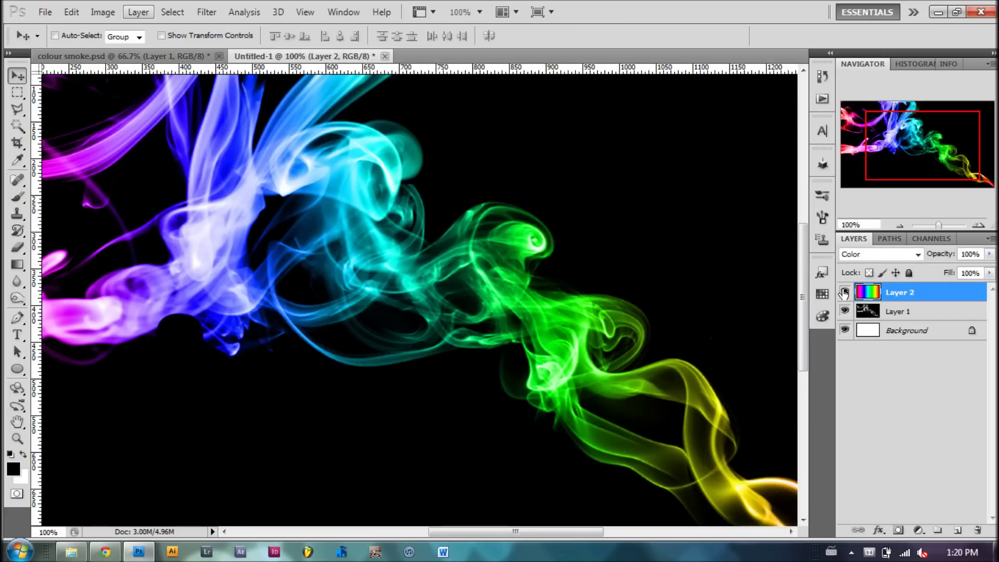
pyautogui.keyDown('ctrl'); pyautogui.keyDown('alt'); pyautogui.click(323, 239); pyautogui.keyUp('alt'); pyautogui.keyUp('ctrl')
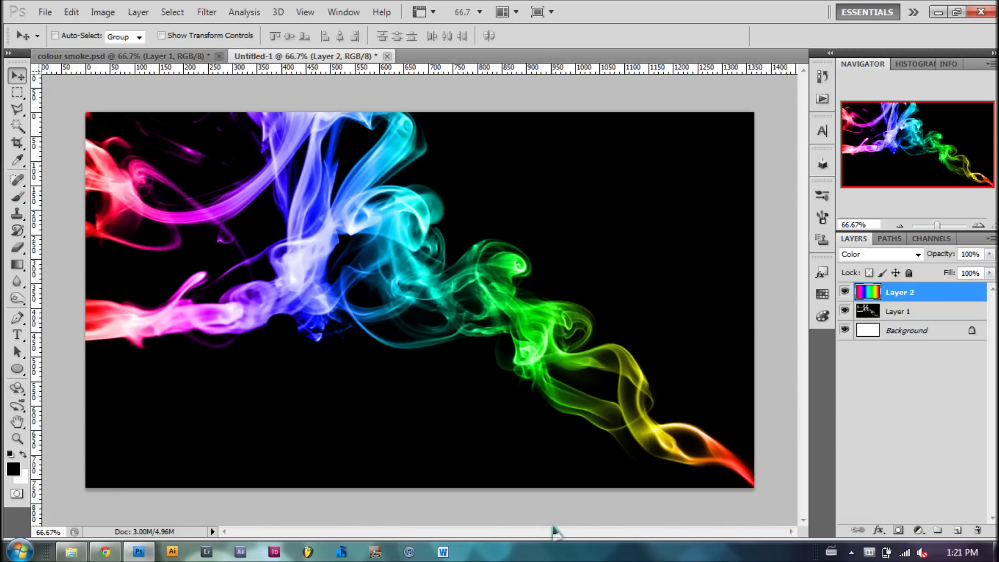
# - Bring Chrome to the front showing the D² Design website tab
pyautogui.press('super+Tab')
pyautogui.press('Tab')
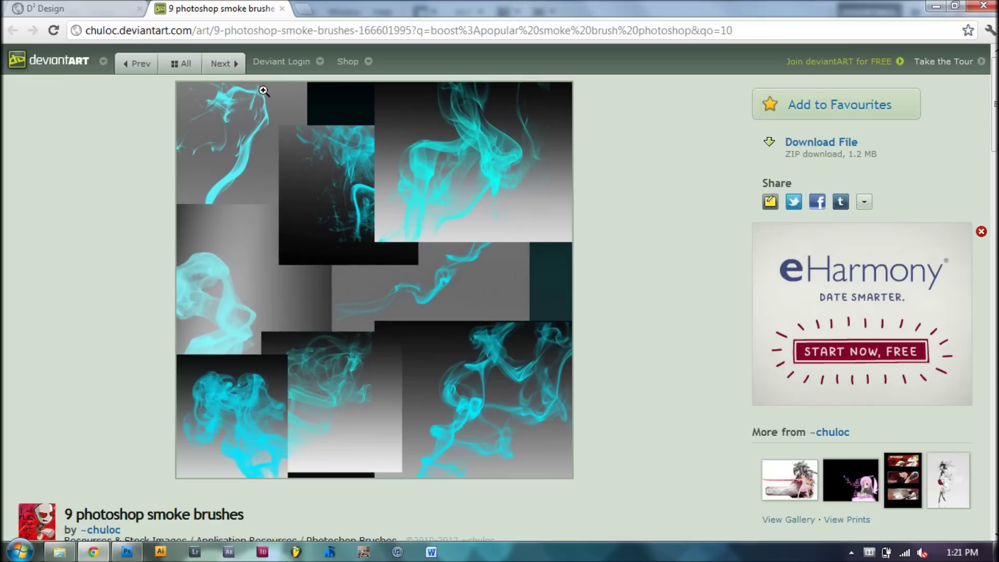
pyautogui.click(83, 12)
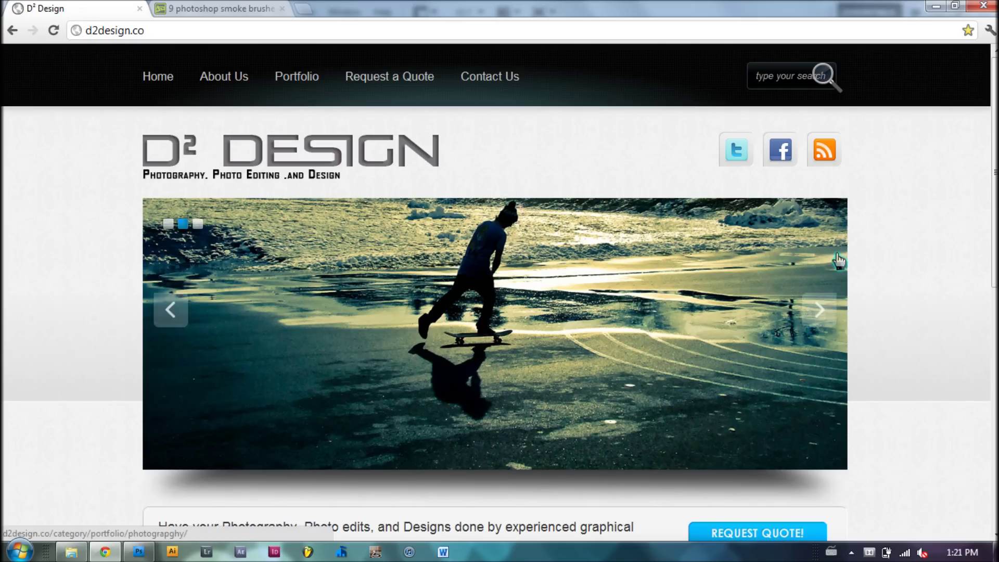
# - Bring up the Flip 3D window switcher to return to the Photoshop rainbow smoke window
pyautogui.press('super+Tab')
pyautogui.press('super+Tab')
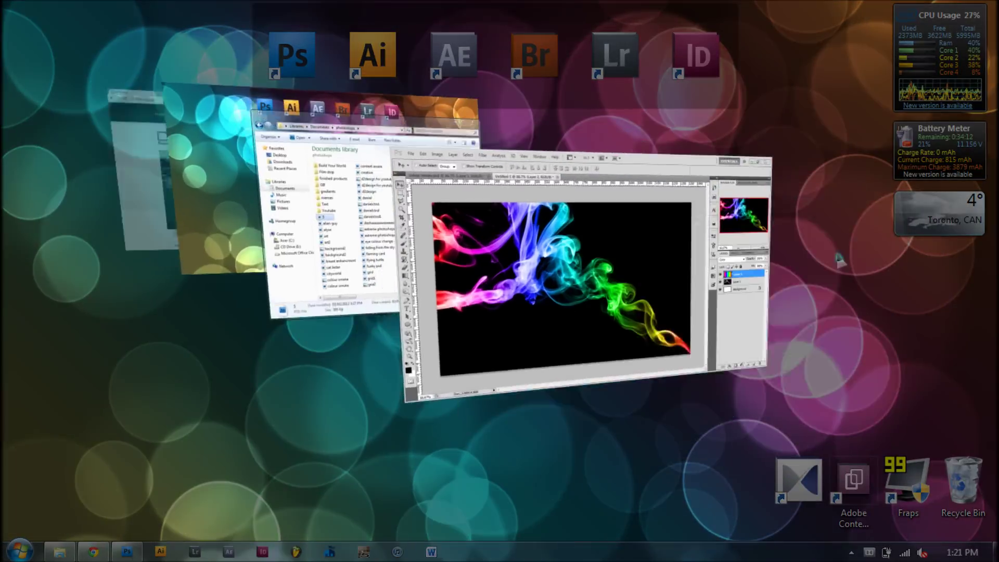